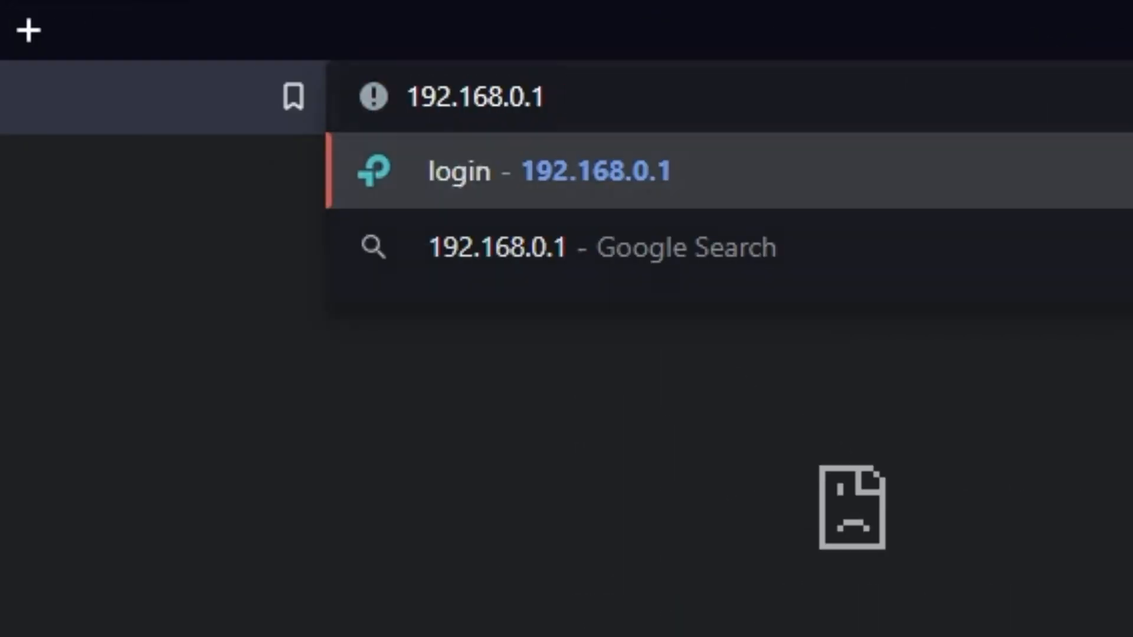
Open the router page at 192.168.0.1, create and confirm a new administrator password, and start the quick setup.
{"action": "key", "text": "Return"}
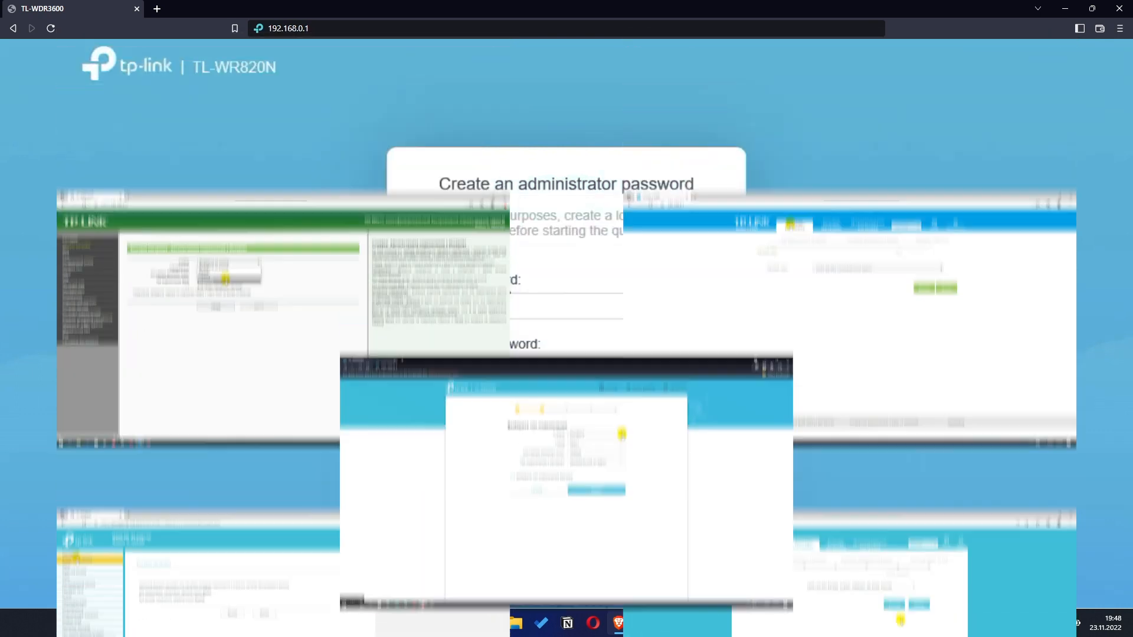
{"action": "left_click", "coordinate": [470, 295]}
{"action": "type", "text": "****"}
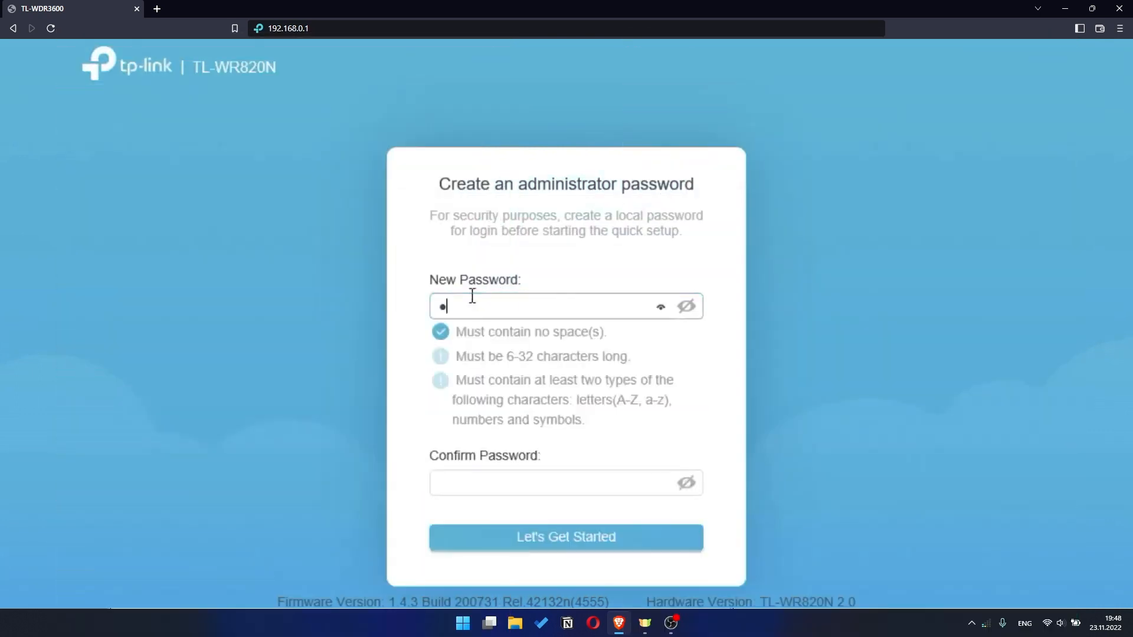
{"action": "type", "text": "*****"}
{"action": "left_click", "coordinate": [477, 483]}
{"action": "type", "text": "*******"}
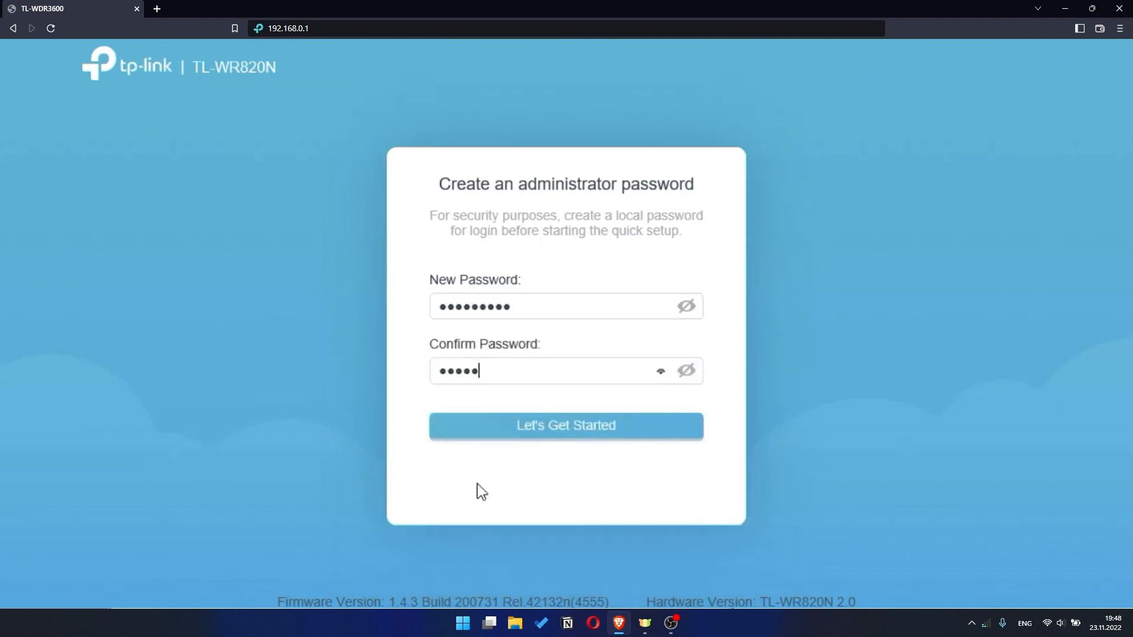
{"action": "type", "text": "***"}
{"action": "left_click", "coordinate": [586, 435]}
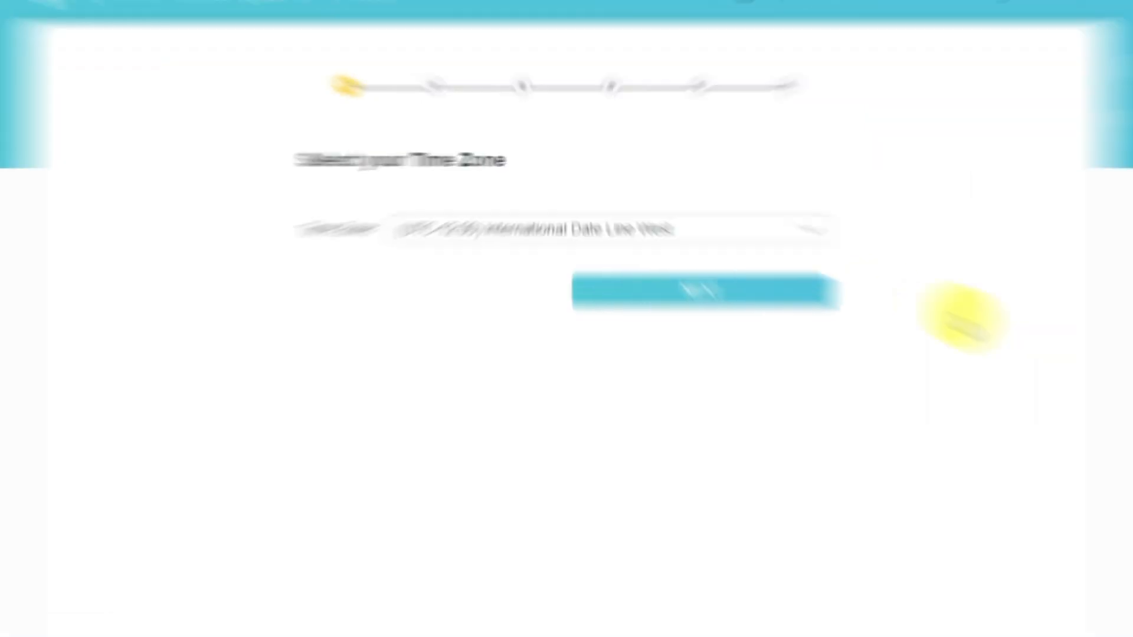
Keep the time zone (UTC-12:00) International Date Line West and continue to the connection type.
{"action": "left_click", "coordinate": [953, 276]}
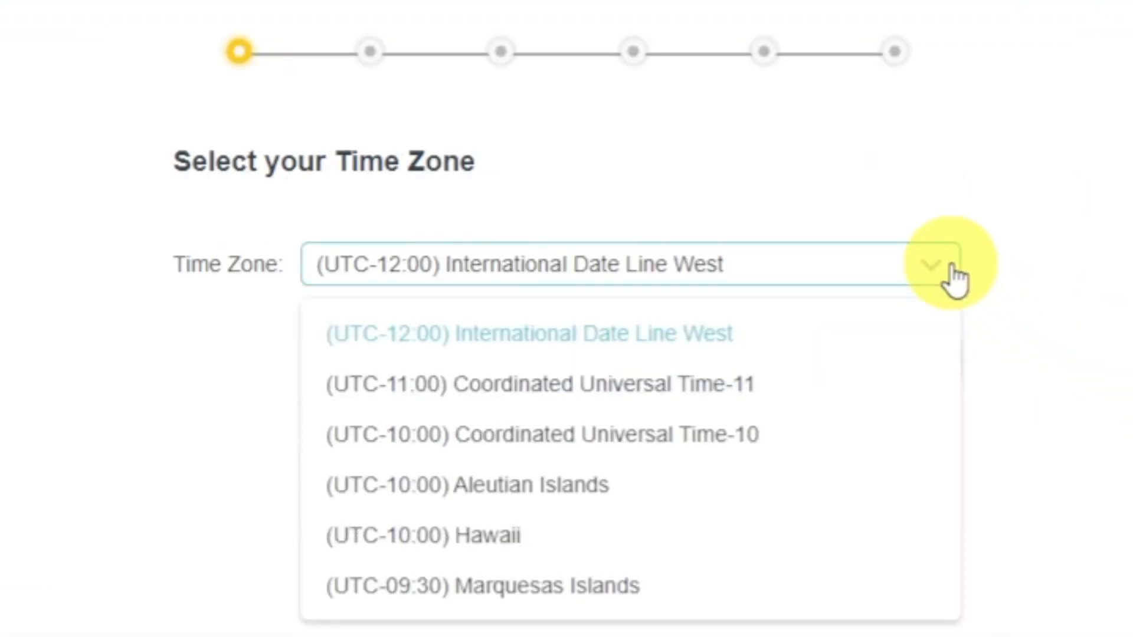
{"action": "left_click", "coordinate": [954, 276]}
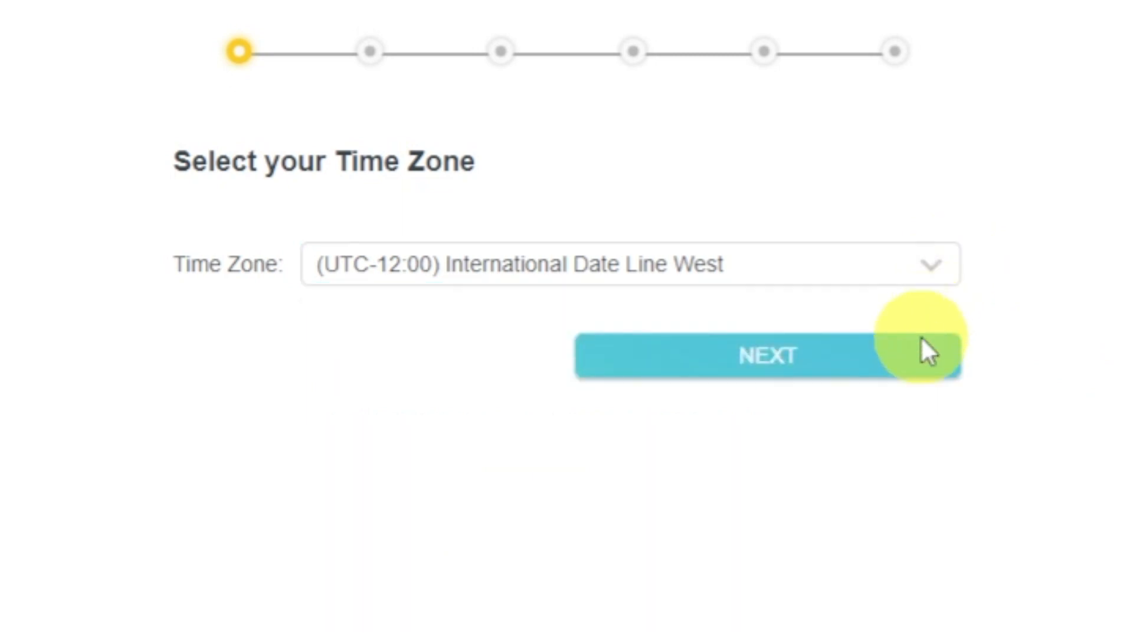
{"action": "left_click", "coordinate": [919, 369]}
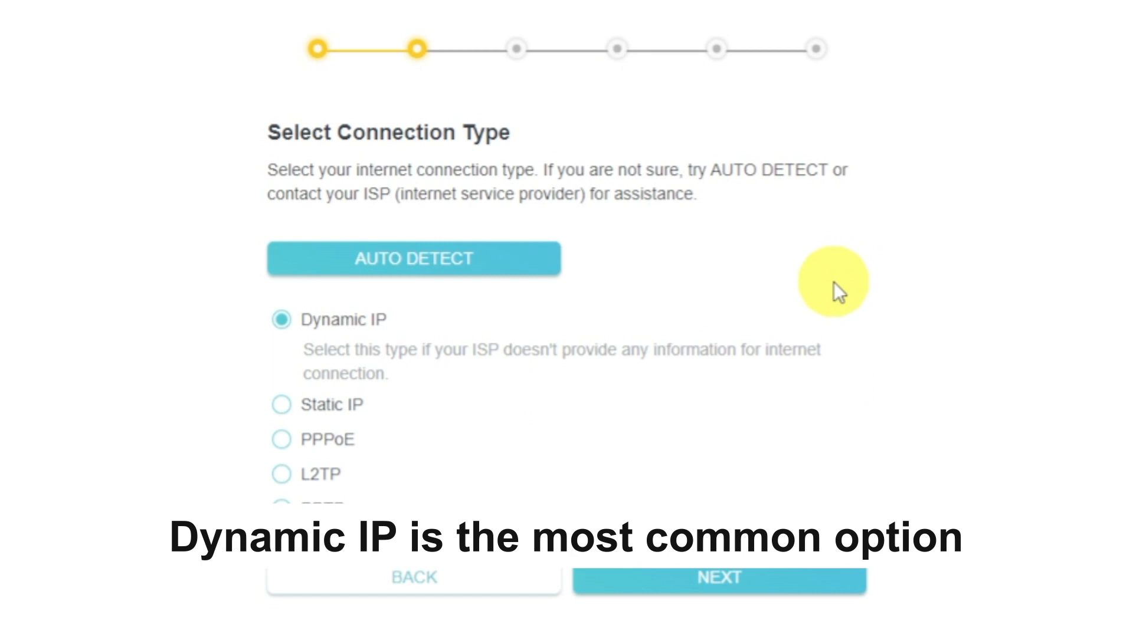
Auto-detect the internet connection type, continue with Dynamic IP, and keep Use Default MAC Address for the router.
{"action": "left_click", "coordinate": [514, 258]}
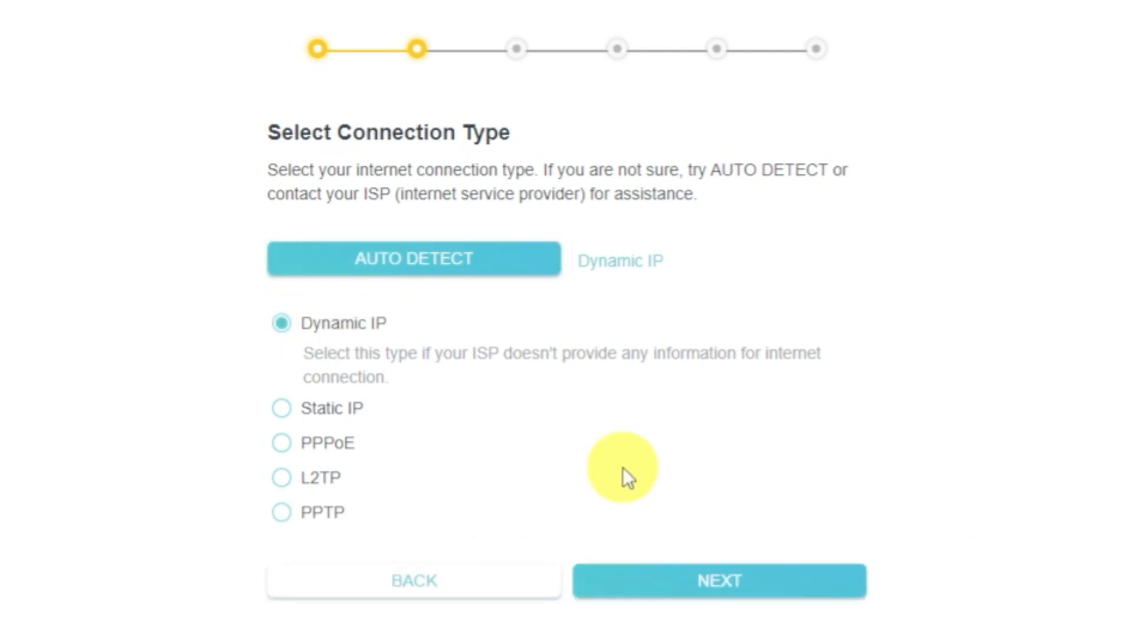
{"action": "left_click", "coordinate": [788, 595]}
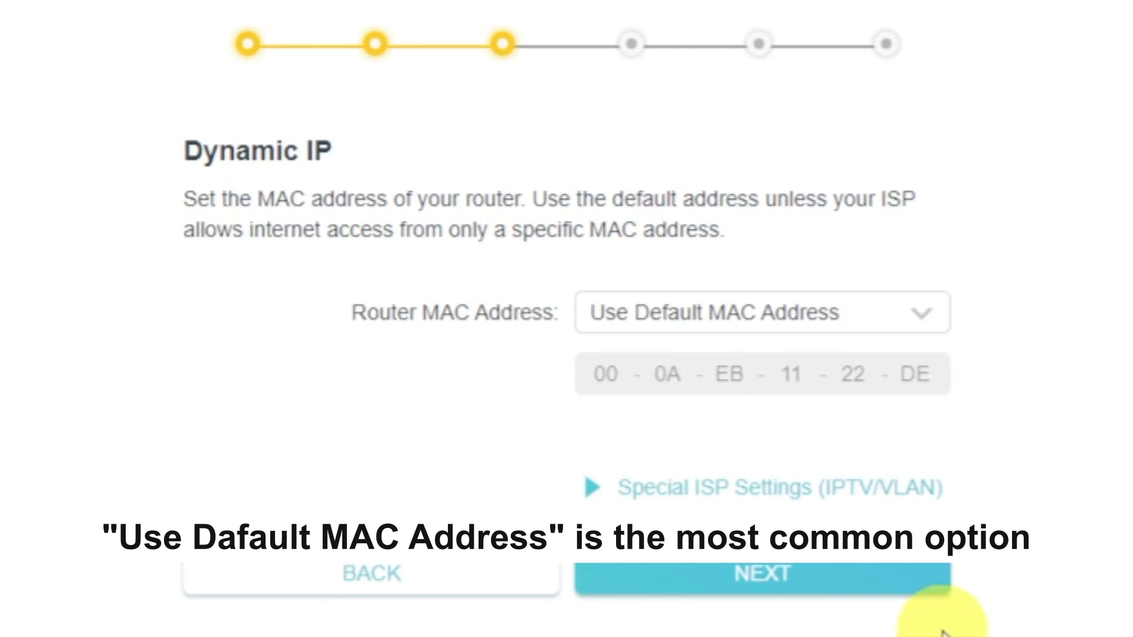
{"action": "left_click", "coordinate": [937, 325]}
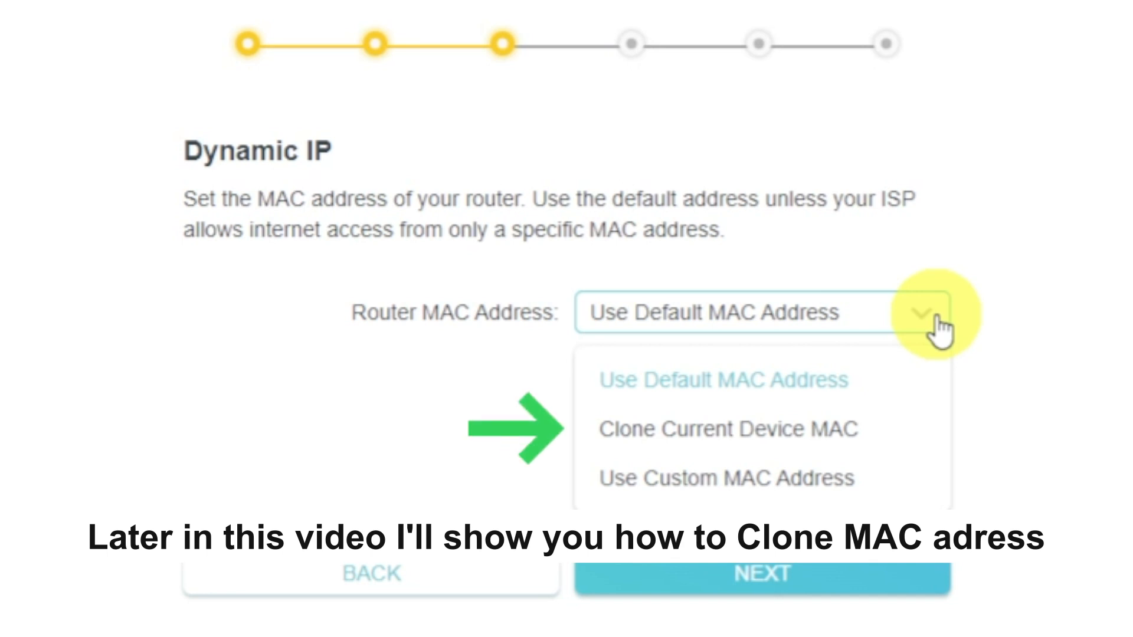
{"action": "left_click", "coordinate": [939, 328]}
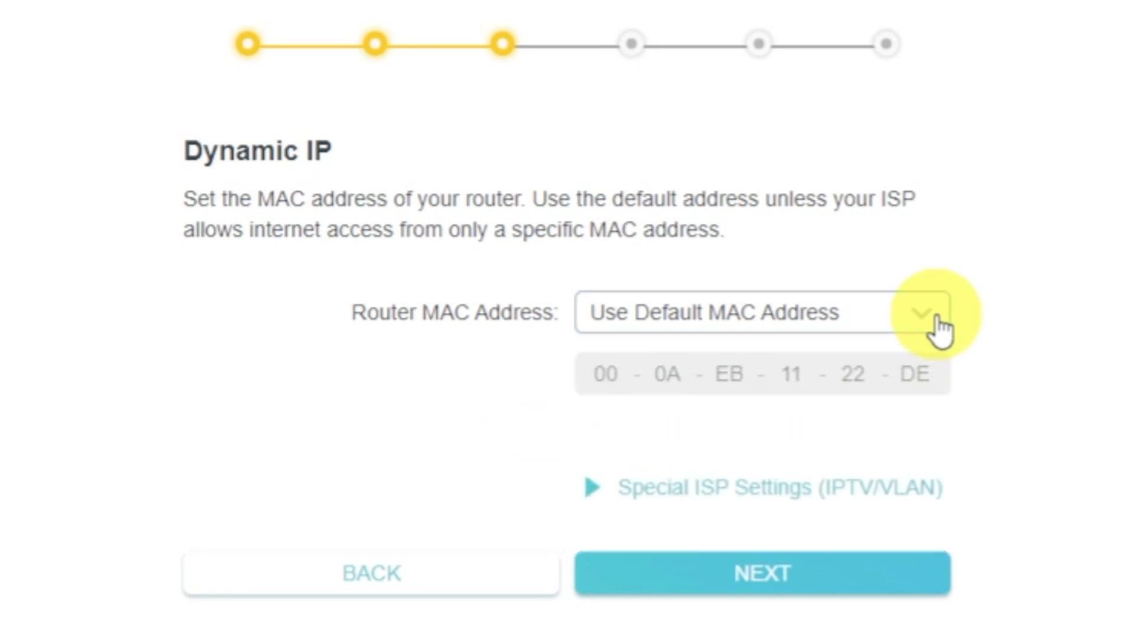
{"action": "left_click", "coordinate": [888, 560]}
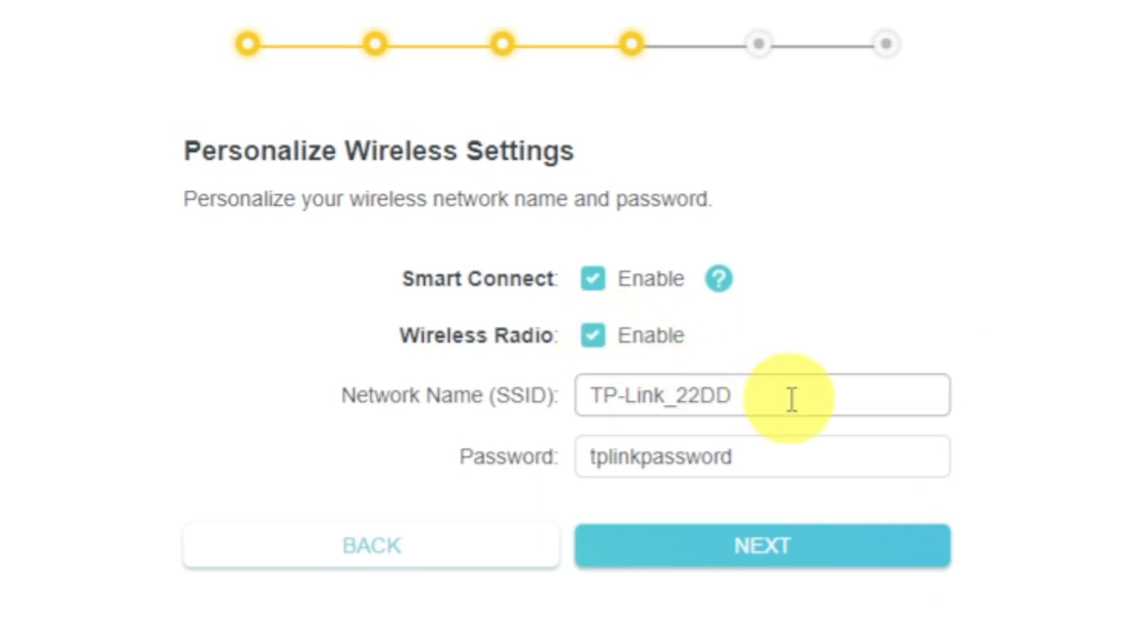
Keep the network name TP-Link_22DD and the preset Wi-Fi password in the wireless settings and continue.
{"action": "left_click", "coordinate": [812, 400]}
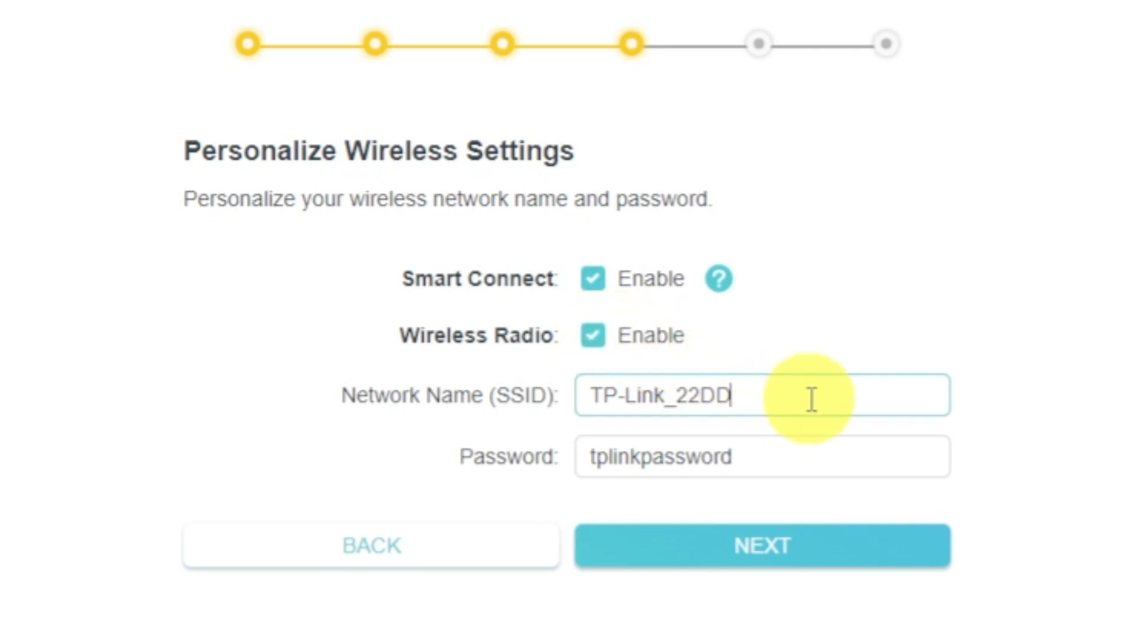
{"action": "left_click", "coordinate": [804, 455]}
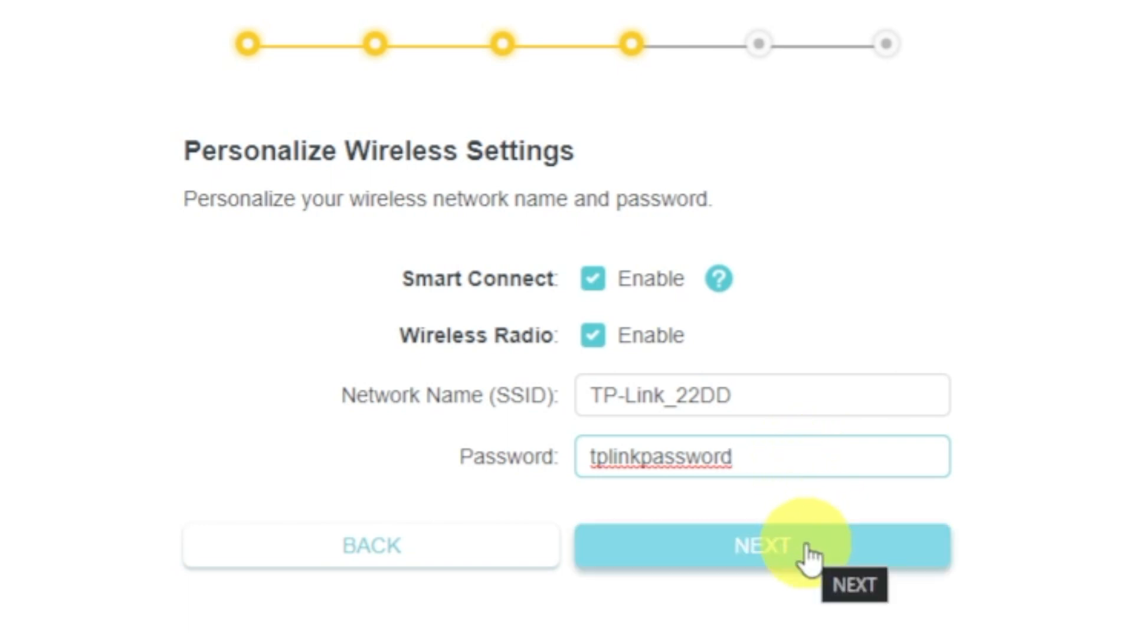
{"action": "left_click", "coordinate": [810, 558]}
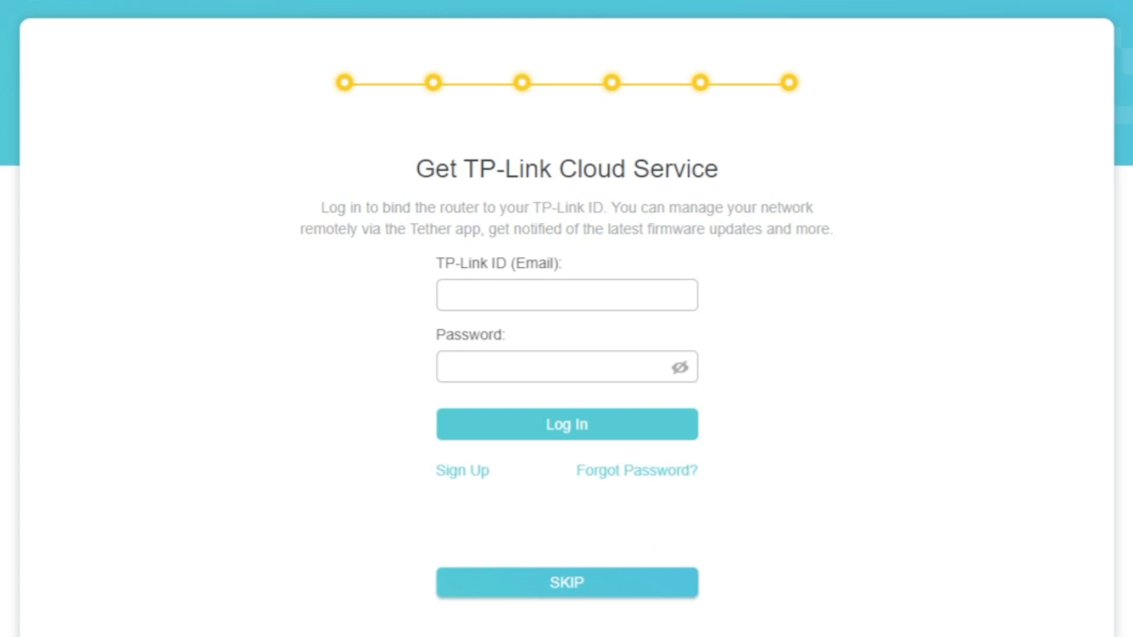
Skip the TP-Link Cloud login, accept the setup summary, and skip the internet connection test to finish the quick setup.
{"action": "left_click", "coordinate": [566, 593]}
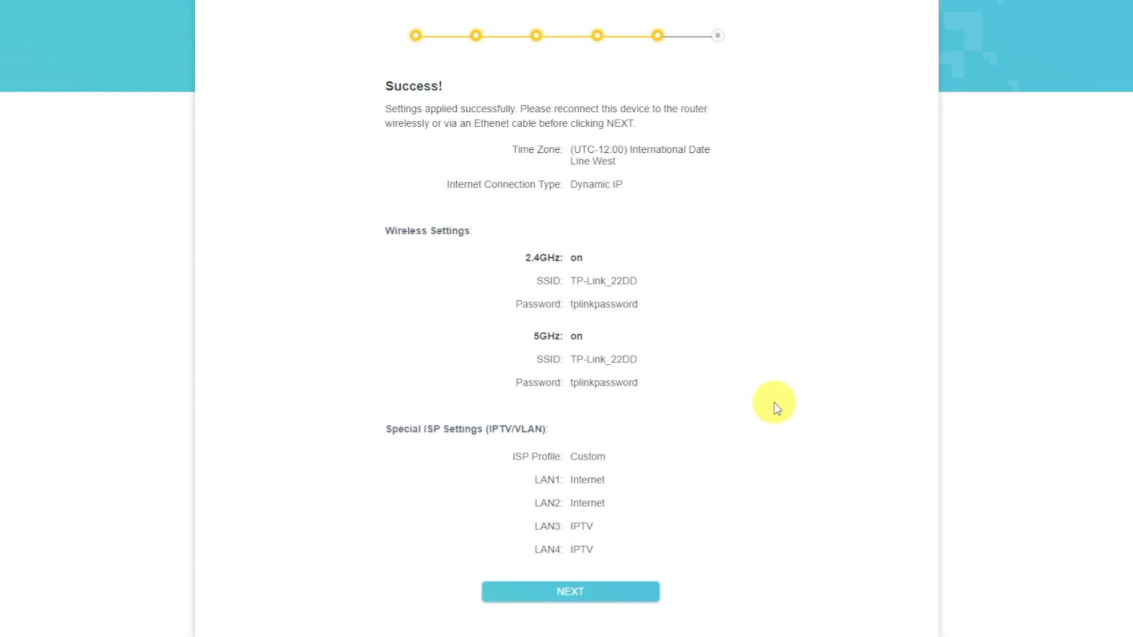
{"action": "left_click", "coordinate": [641, 592]}
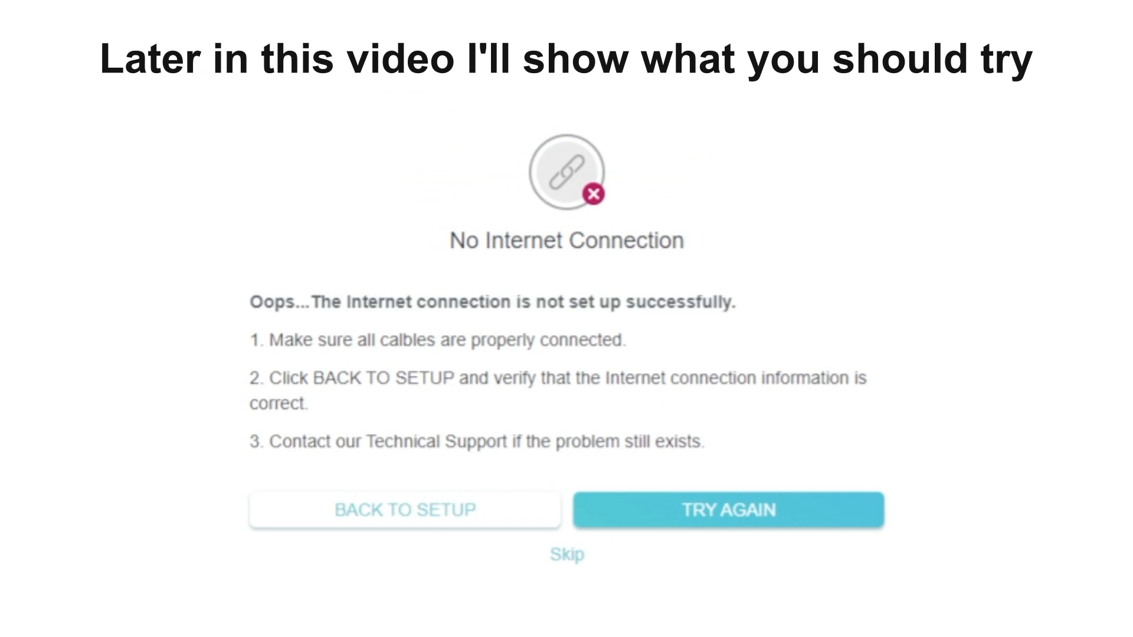
{"action": "left_click", "coordinate": [578, 557]}
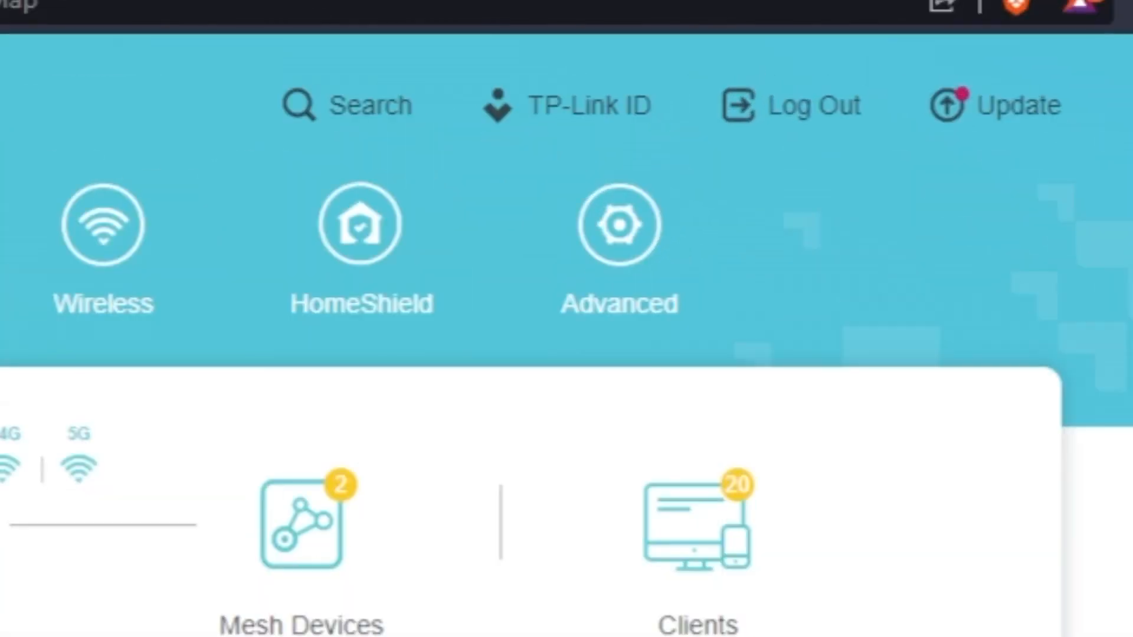
Reboot the router from its advanced system settings.
{"action": "left_click", "coordinate": [602, 309]}
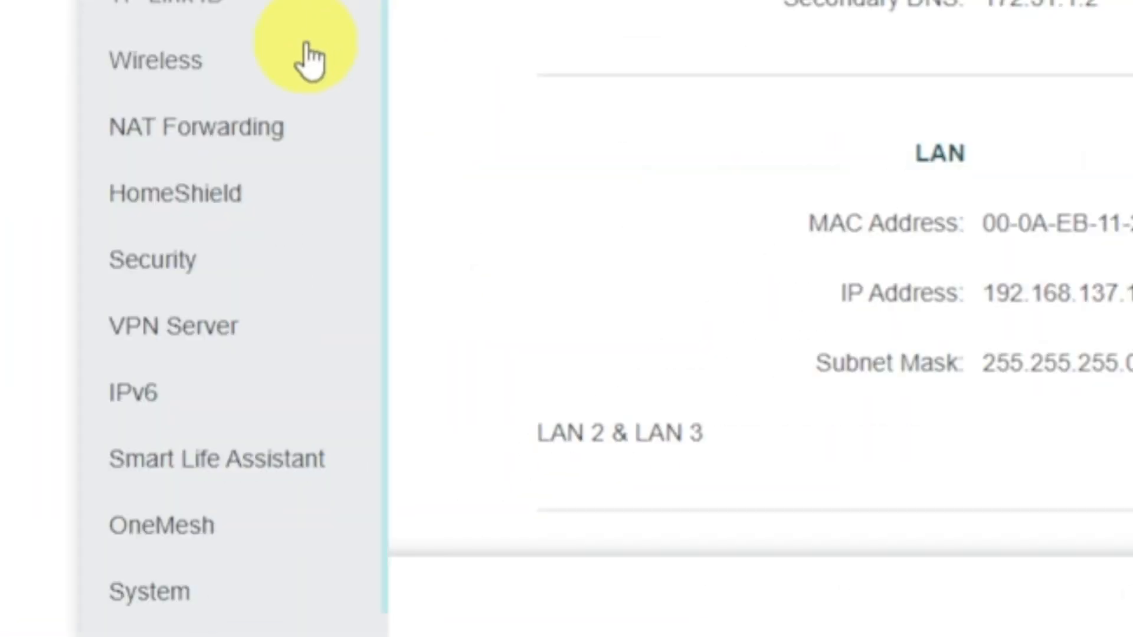
{"action": "scroll", "coordinate": [295, 142], "scroll_direction": "down", "scroll_amount": 1}
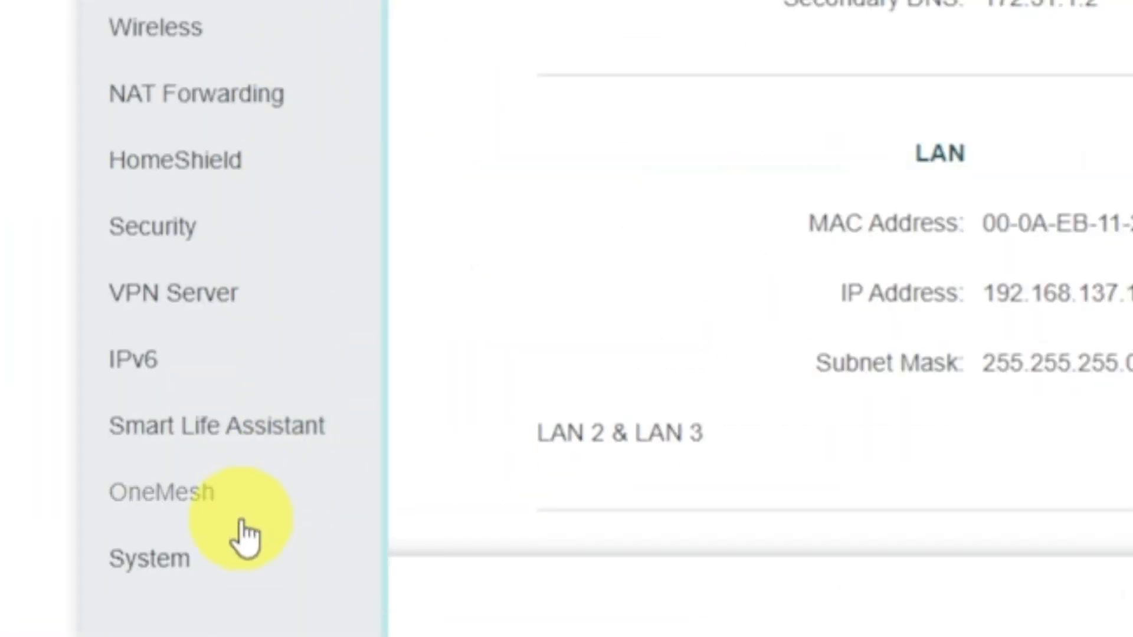
{"action": "left_click", "coordinate": [227, 578]}
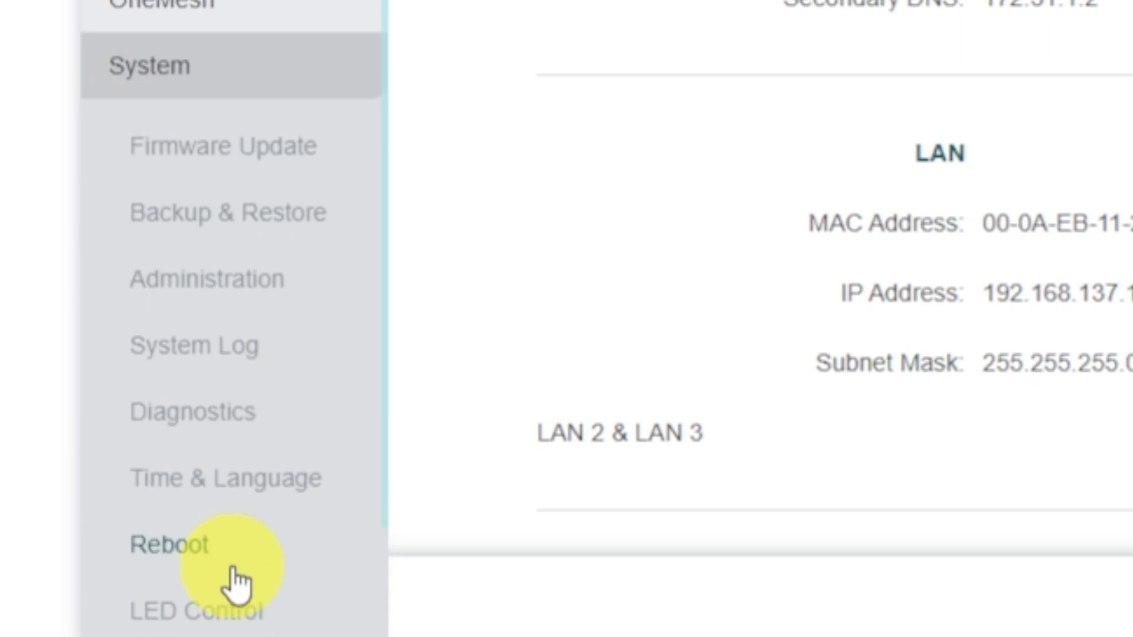
{"action": "left_click", "coordinate": [275, 546]}
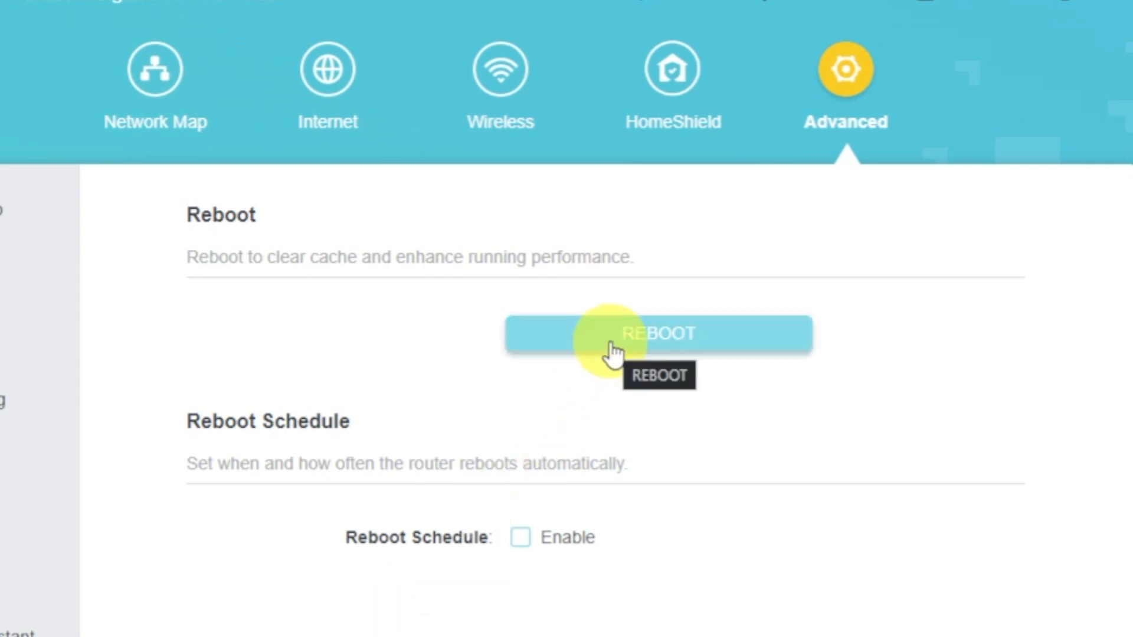
{"action": "left_click", "coordinate": [612, 351]}
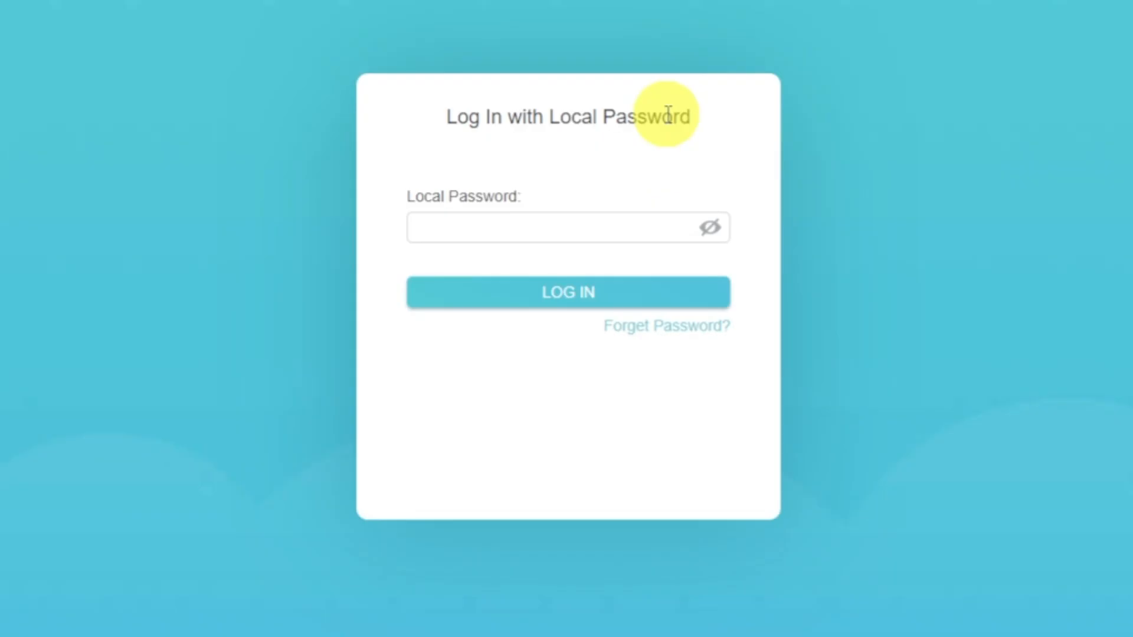
Log in to the router by entering the local password.
{"action": "left_click", "coordinate": [624, 233]}
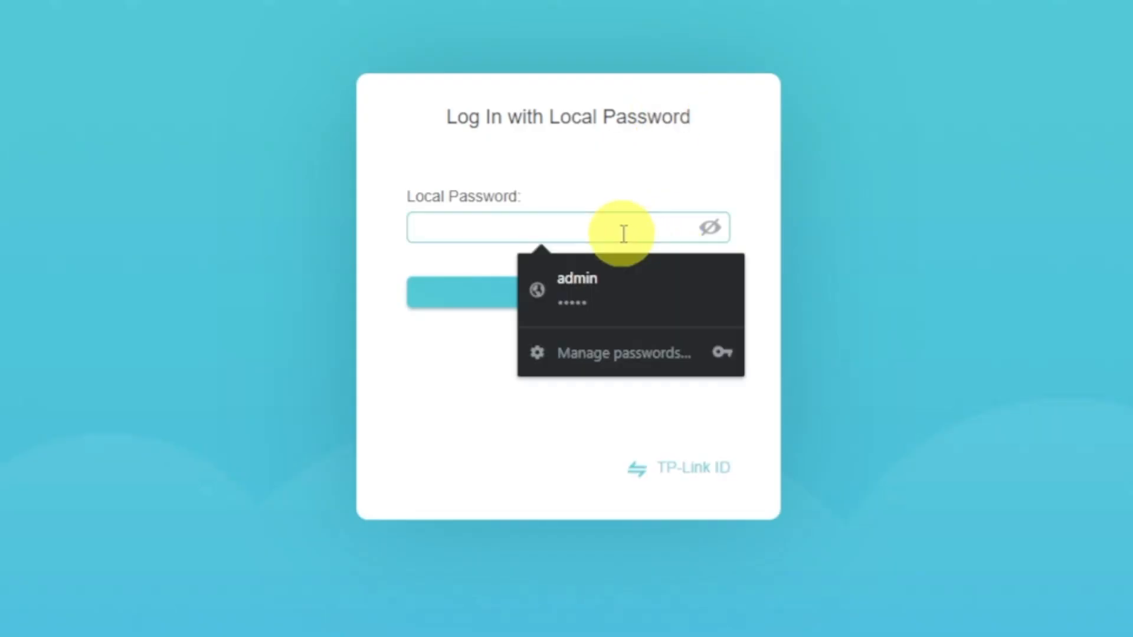
{"action": "type", "text": "ad••••"}
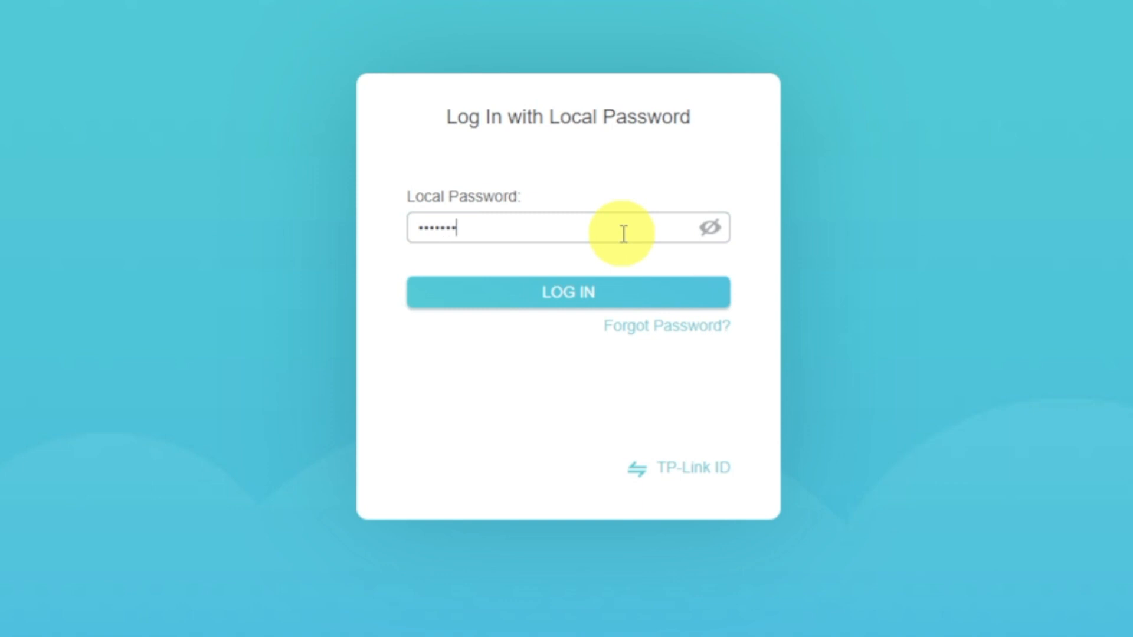
{"action": "type", "text": "•••"}
{"action": "left_click", "coordinate": [596, 290]}
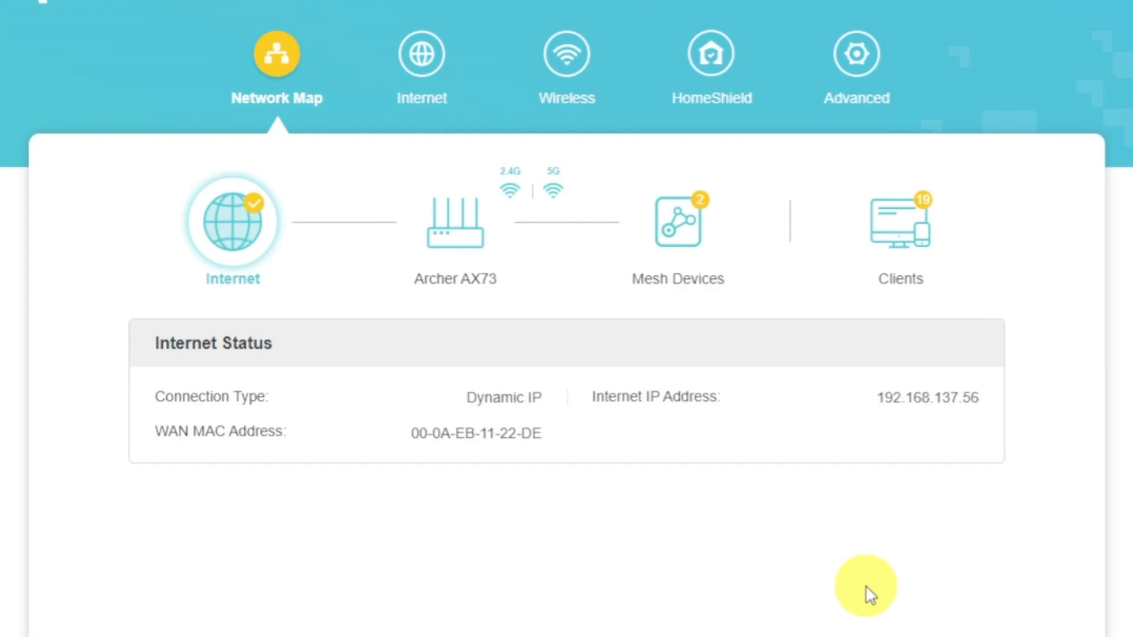
Set the router MAC address to Clone Current Device MAC in the internet settings and save.
{"action": "left_click", "coordinate": [440, 82]}
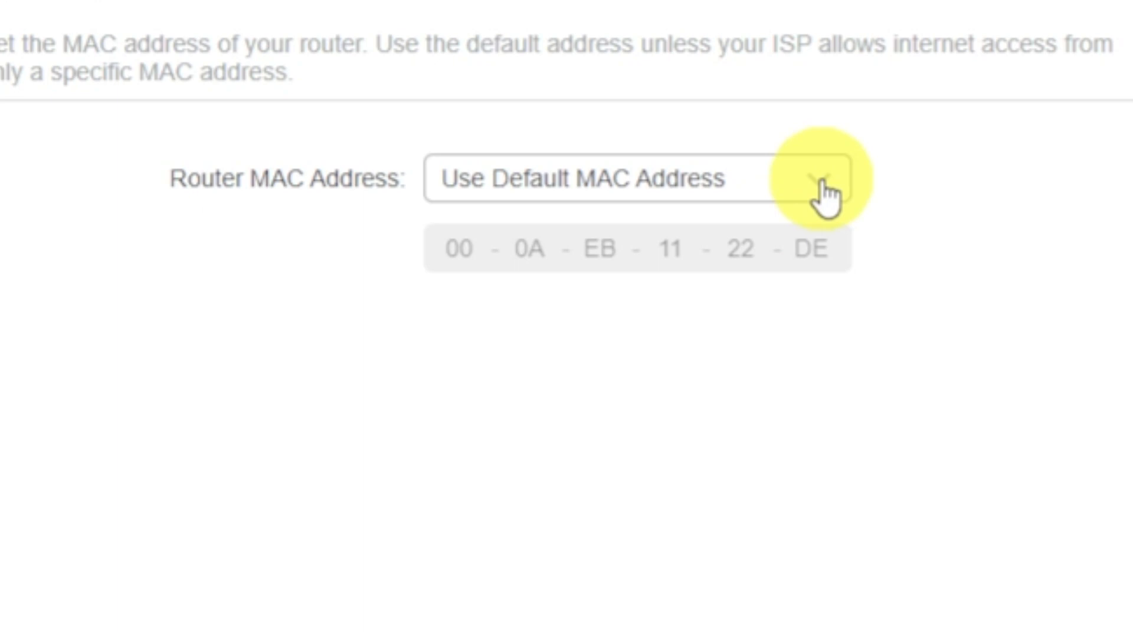
{"action": "left_click", "coordinate": [717, 492]}
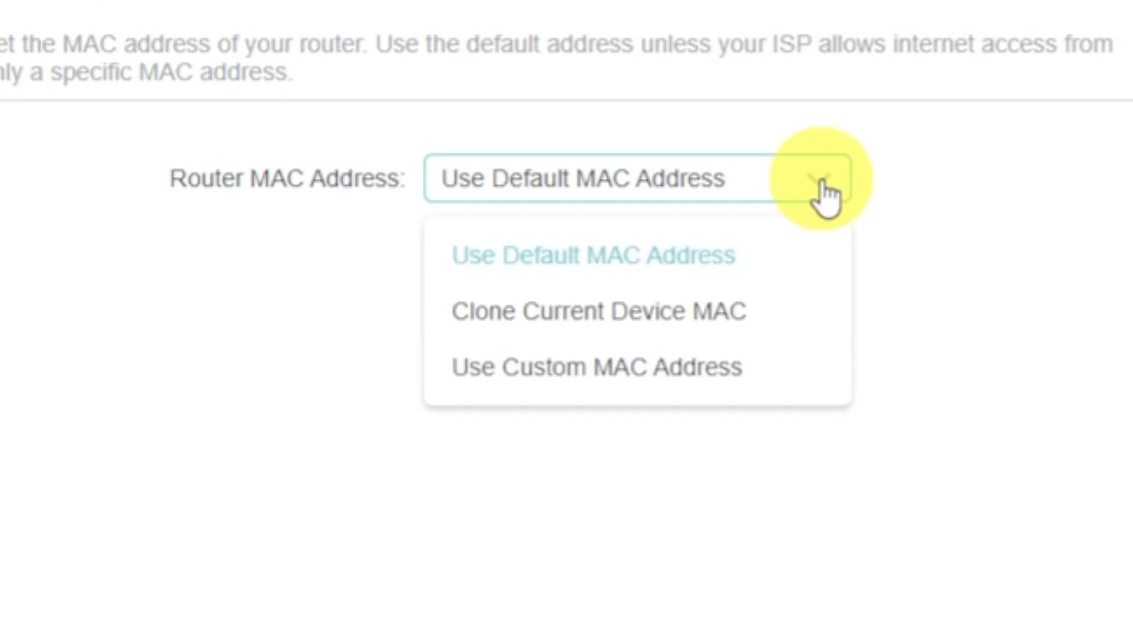
{"action": "left_click", "coordinate": [716, 308]}
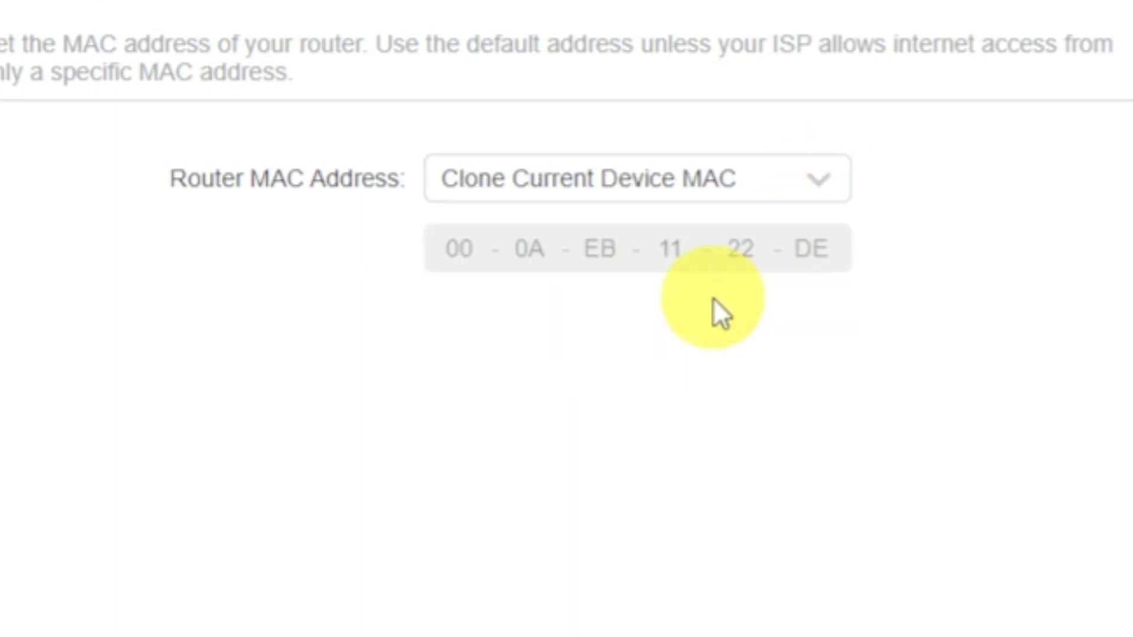
{"action": "left_click", "coordinate": [971, 607]}
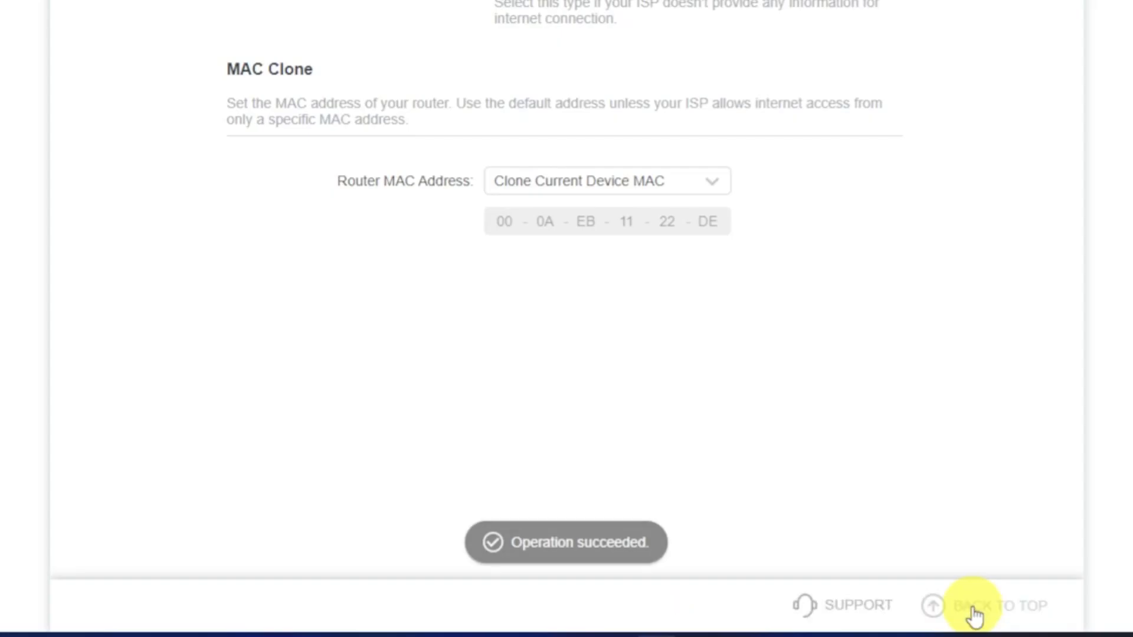
{"action": "left_click", "coordinate": [975, 614]}
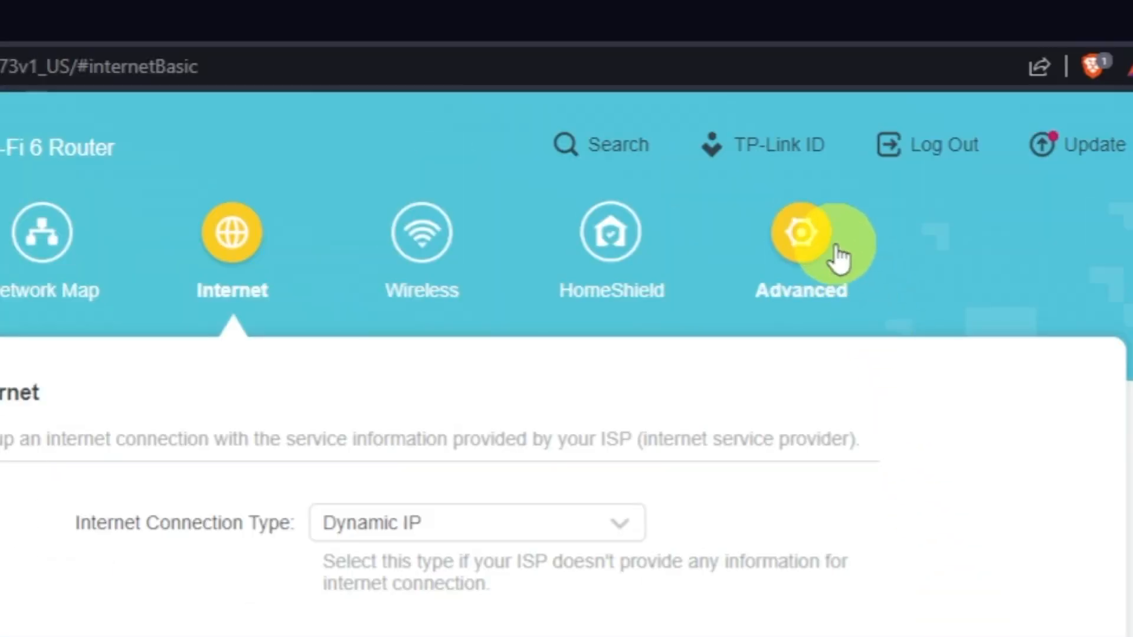
Reboot the router from the advanced system settings to apply the cloned MAC address.
{"action": "left_click", "coordinate": [838, 256]}
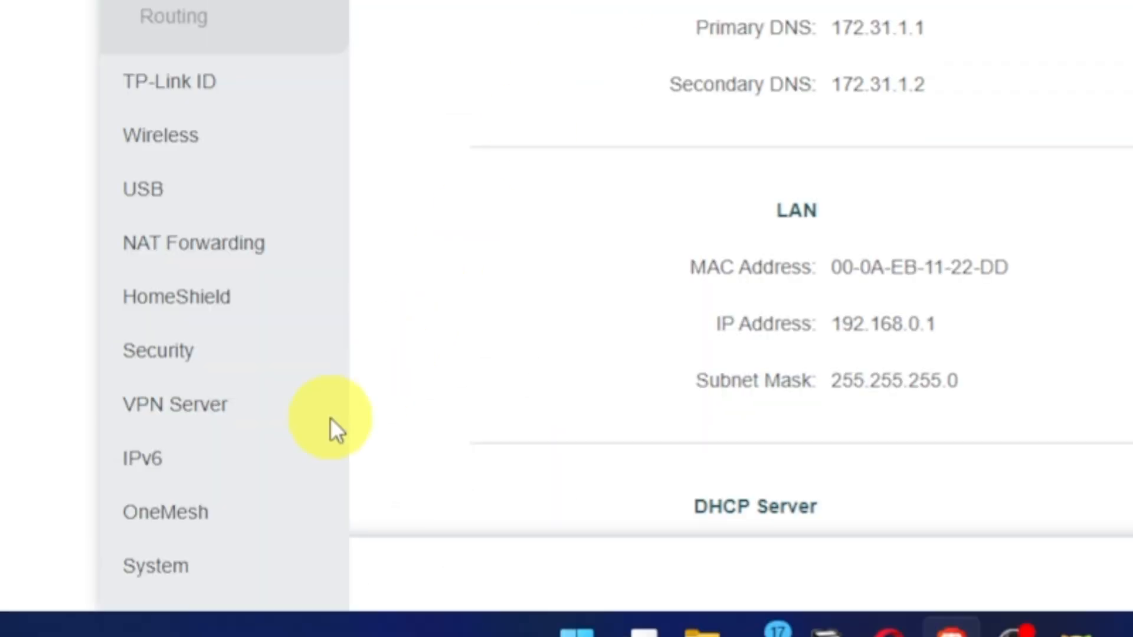
{"action": "left_click", "coordinate": [172, 570]}
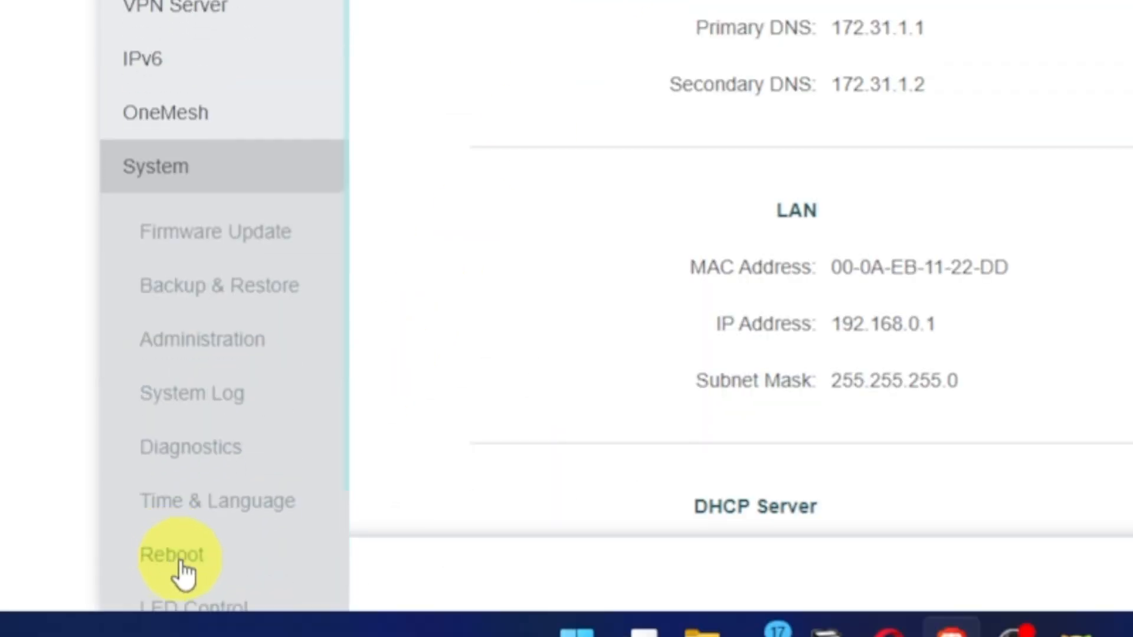
{"action": "left_click", "coordinate": [201, 559]}
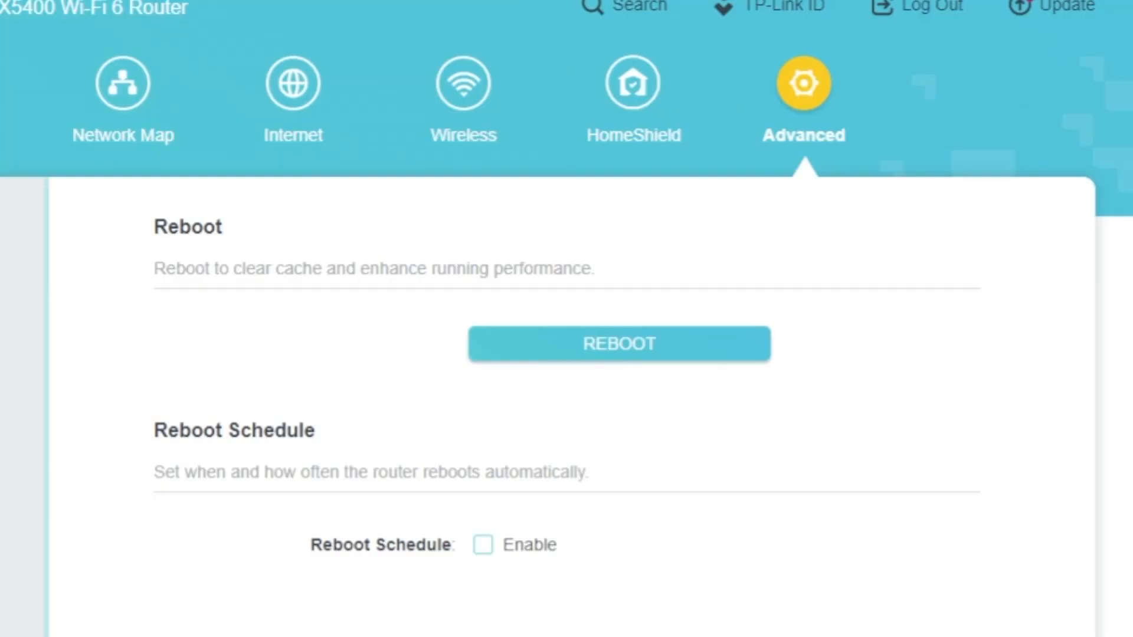
{"action": "left_click", "coordinate": [540, 350]}
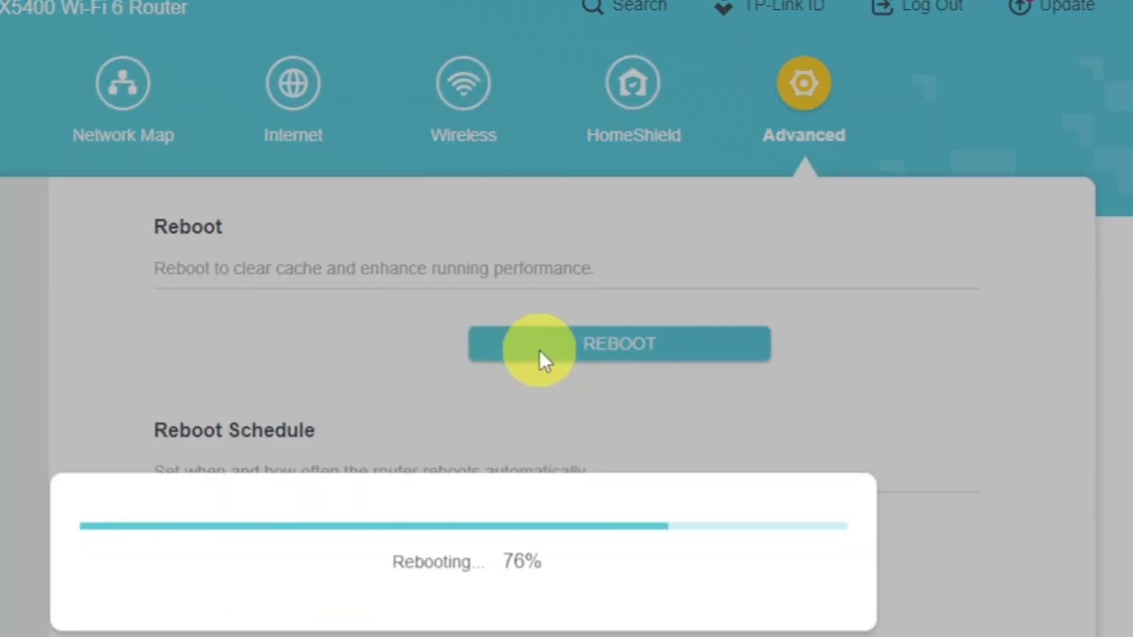